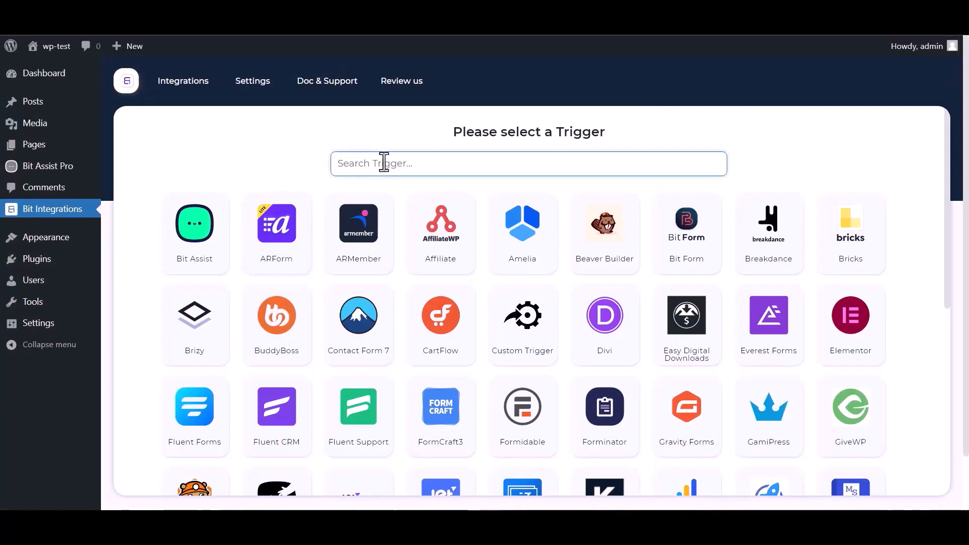
# Choose Bit Assist as the trigger, copy its webhook URL, and fetch test data
pyautogui.write('bit')
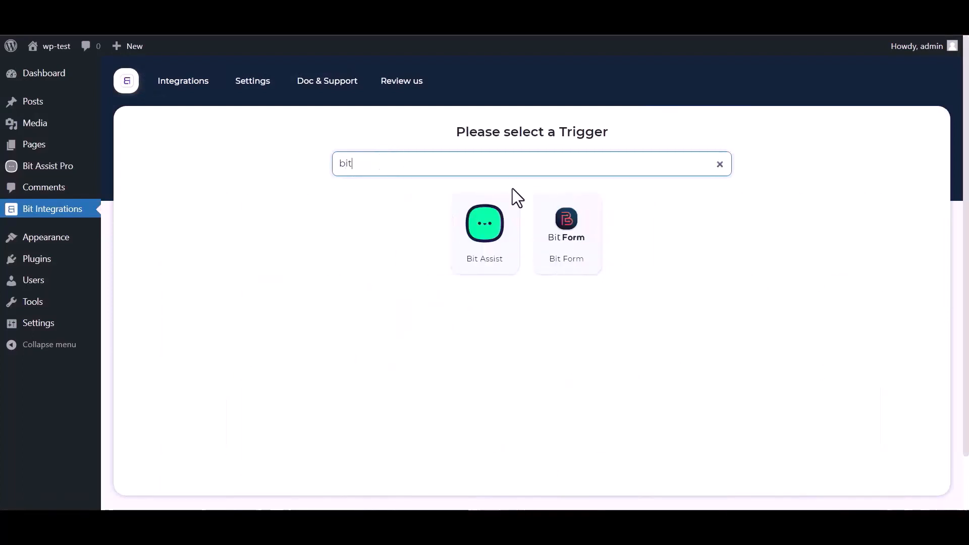
pyautogui.click(471, 247)
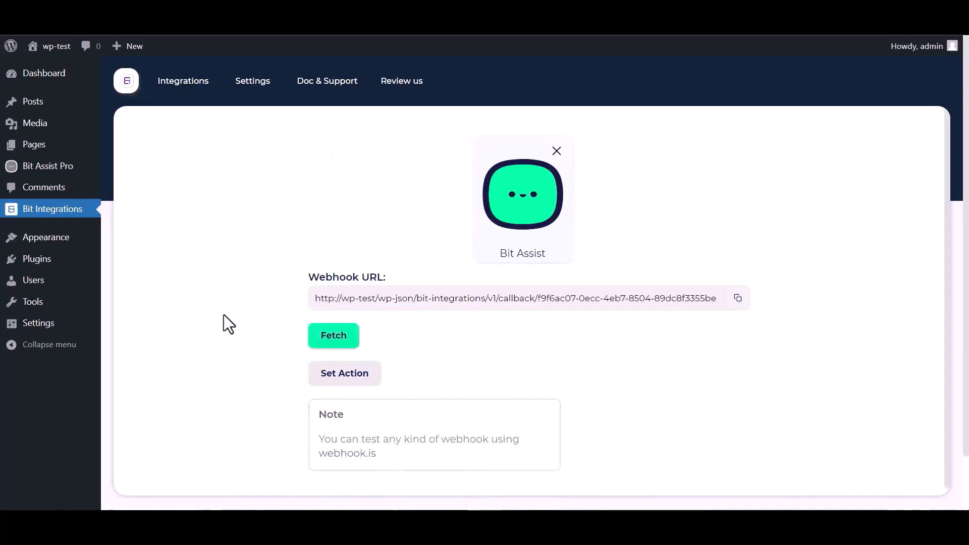
pyautogui.click(737, 298)
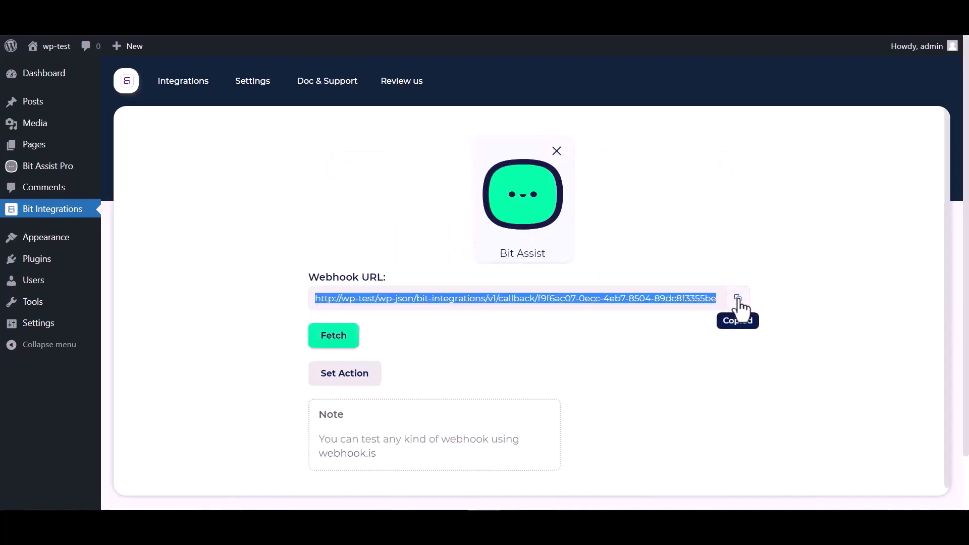
pyautogui.click(334, 344)
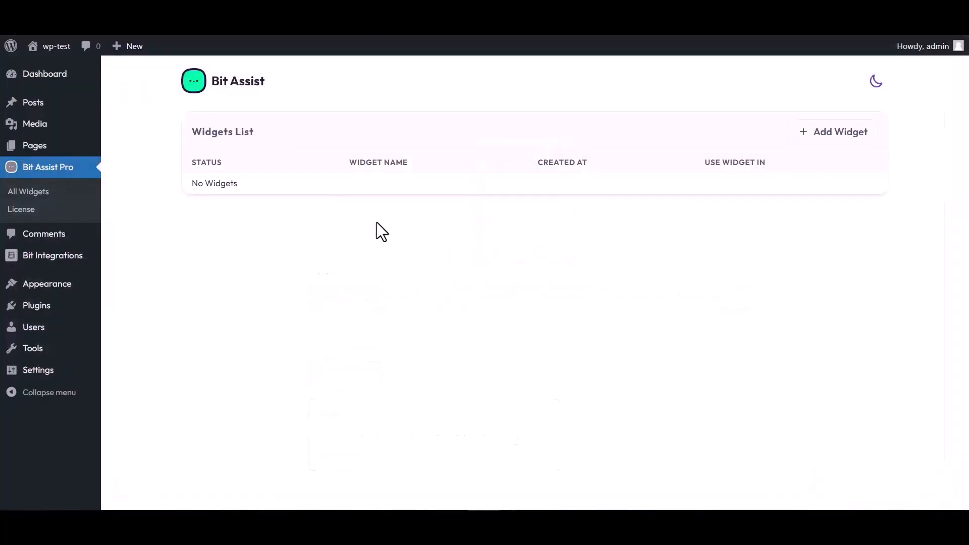
# Create a Bit Assist Pro widget named 'Bit Integrations' and open it in the editor
pyautogui.click(836, 136)
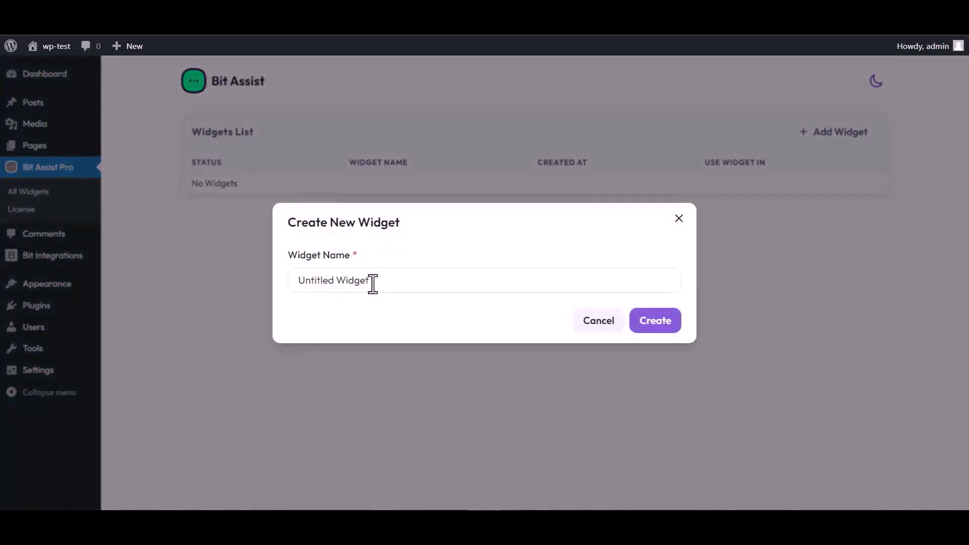
pyautogui.tripleClick(375, 280)
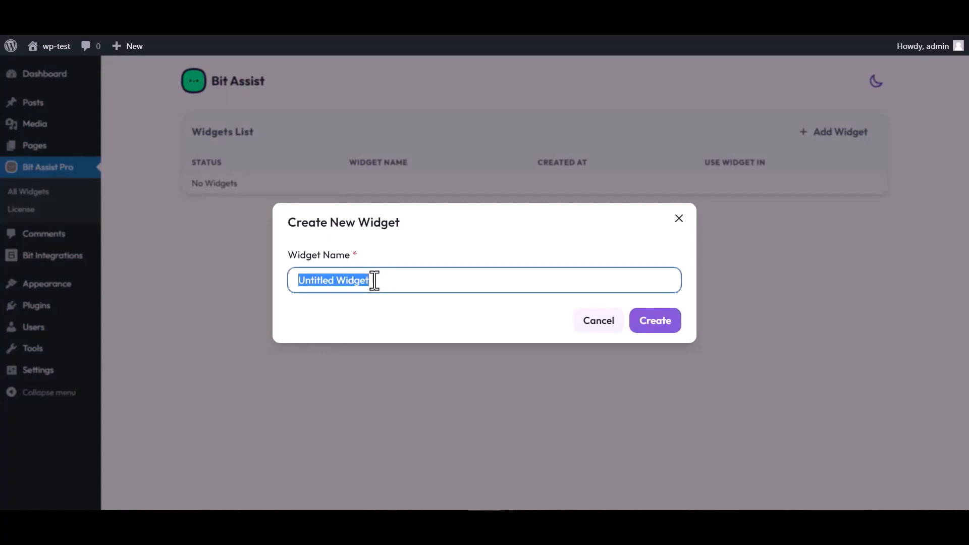
pyautogui.write('Bit Integrations')
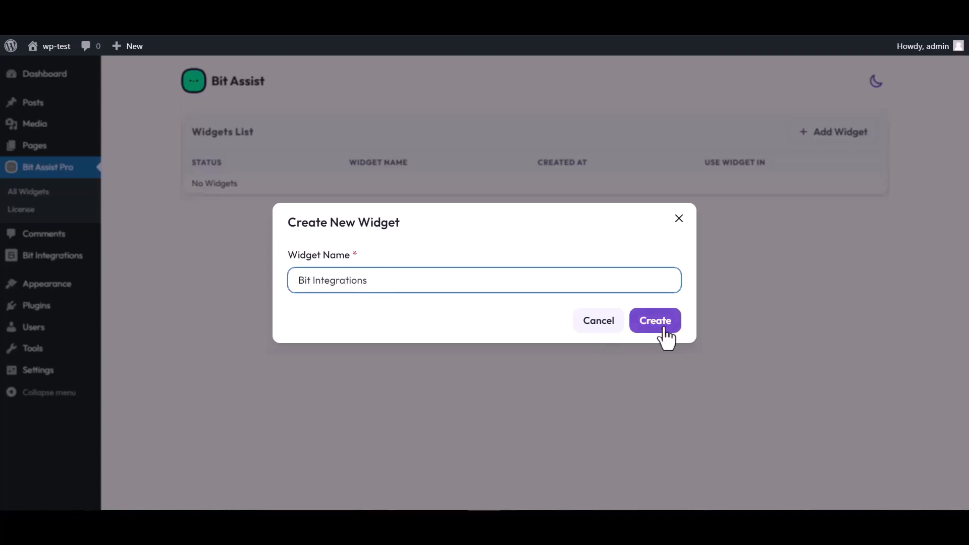
pyautogui.click(664, 329)
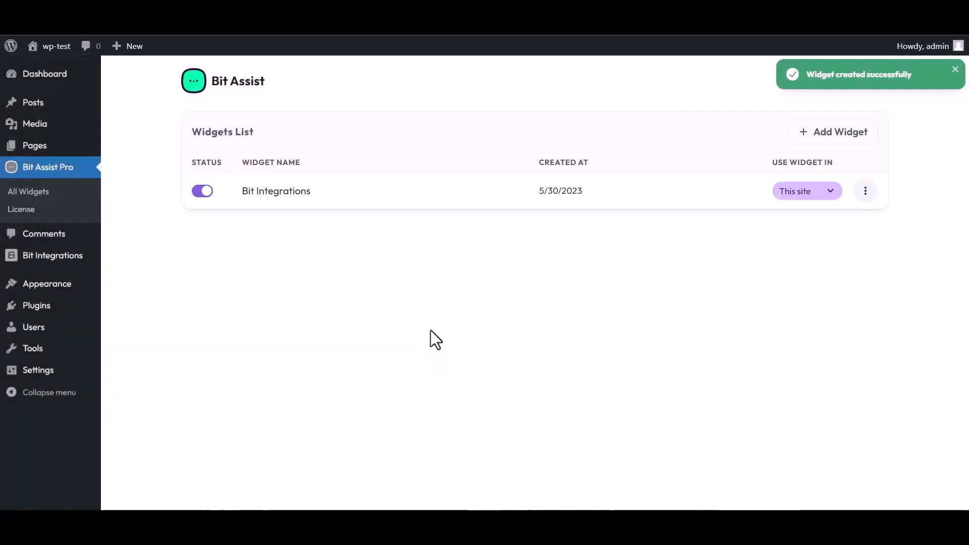
pyautogui.click(865, 191)
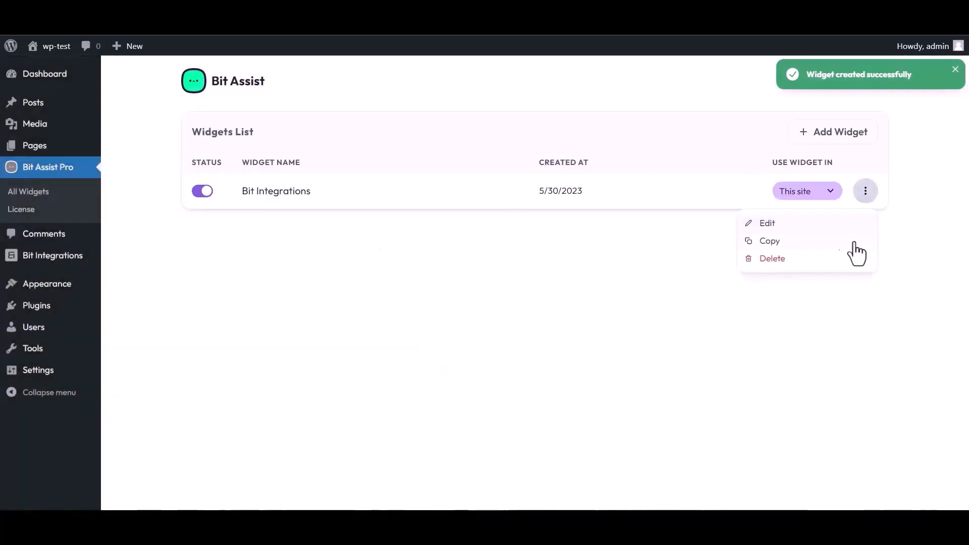
pyautogui.click(765, 223)
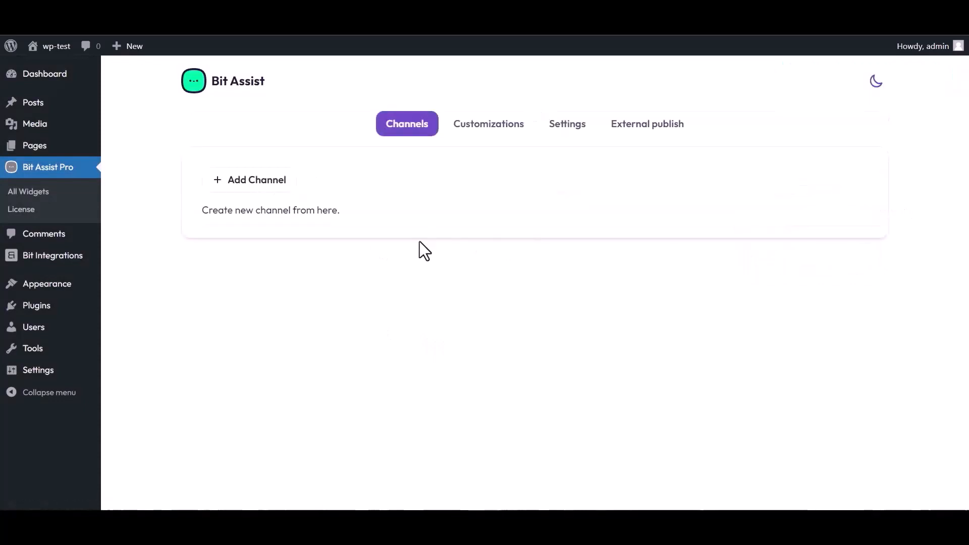
# Add a Custom Form channel titled 'Bit Integrations'
pyautogui.click(263, 191)
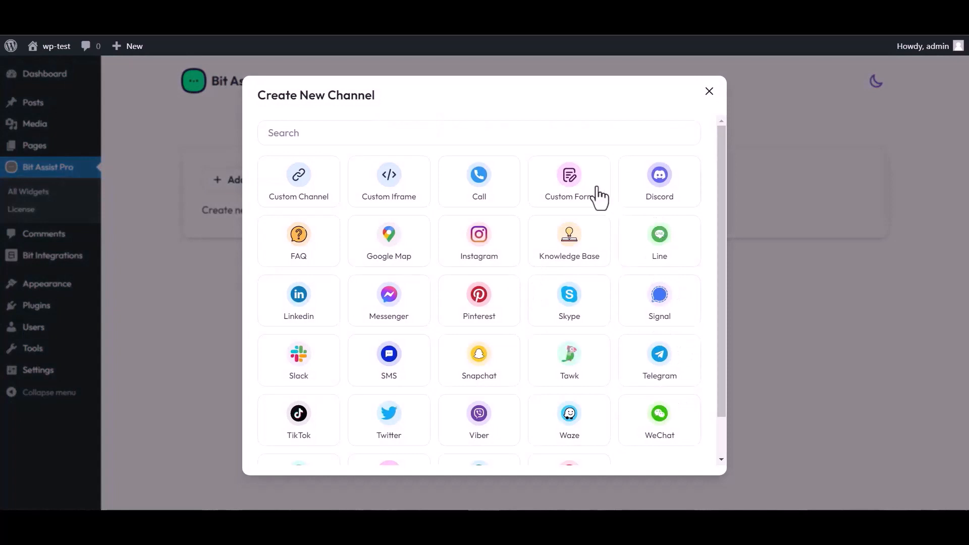
pyautogui.click(571, 194)
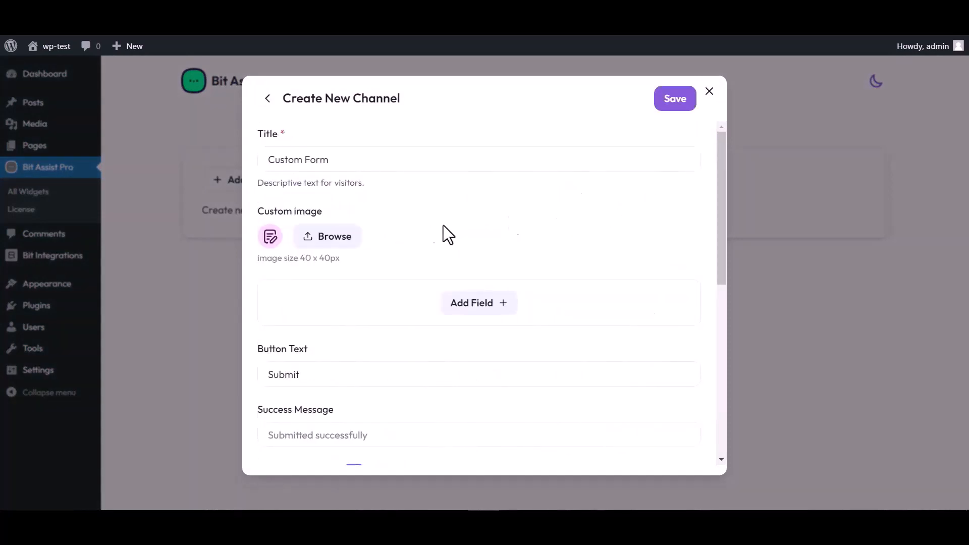
pyautogui.tripleClick(340, 160)
pyautogui.write('Bit Integrations')
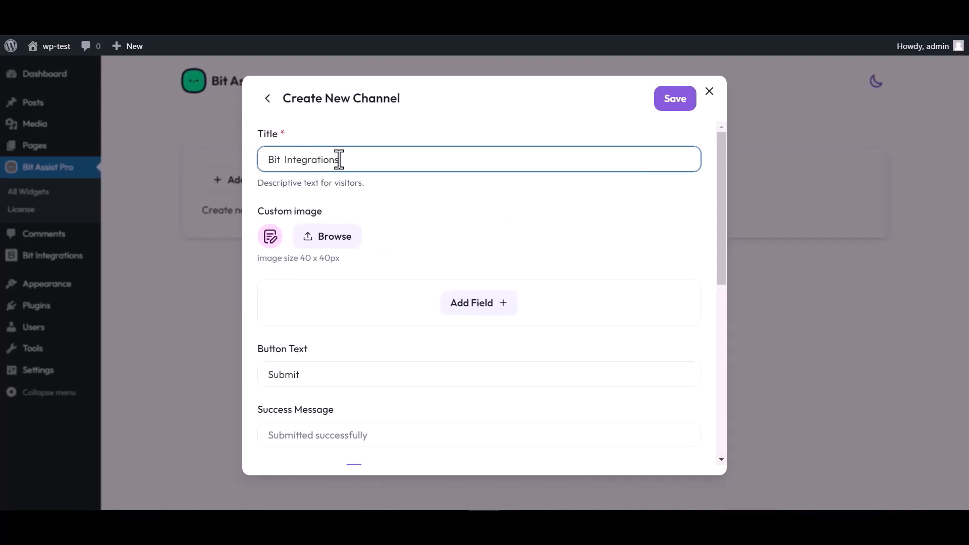
# Add Text, Email and Number fields to the form
pyautogui.click(481, 310)
pyautogui.click(417, 339)
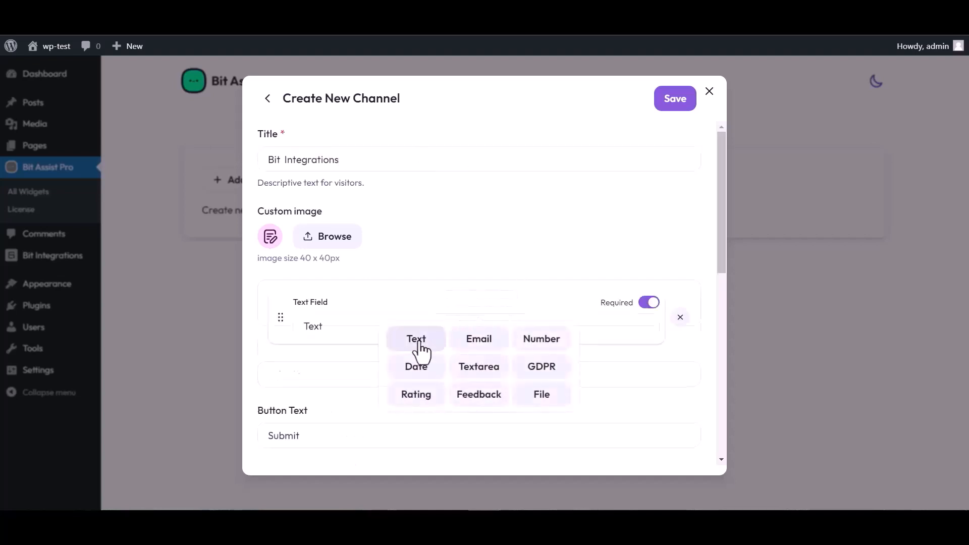
pyautogui.click(479, 364)
pyautogui.click(478, 400)
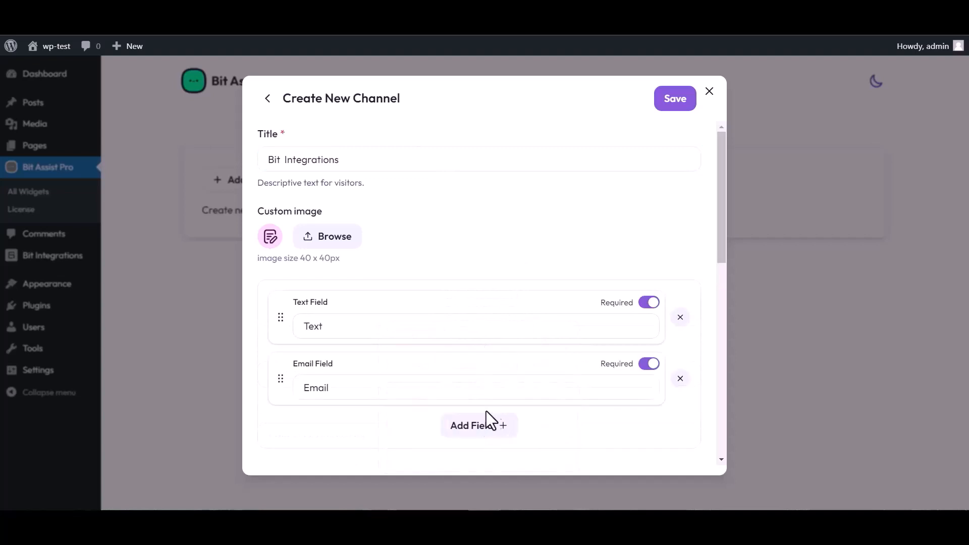
pyautogui.click(487, 424)
pyautogui.click(538, 336)
pyautogui.scroll(-4, 438, 266)
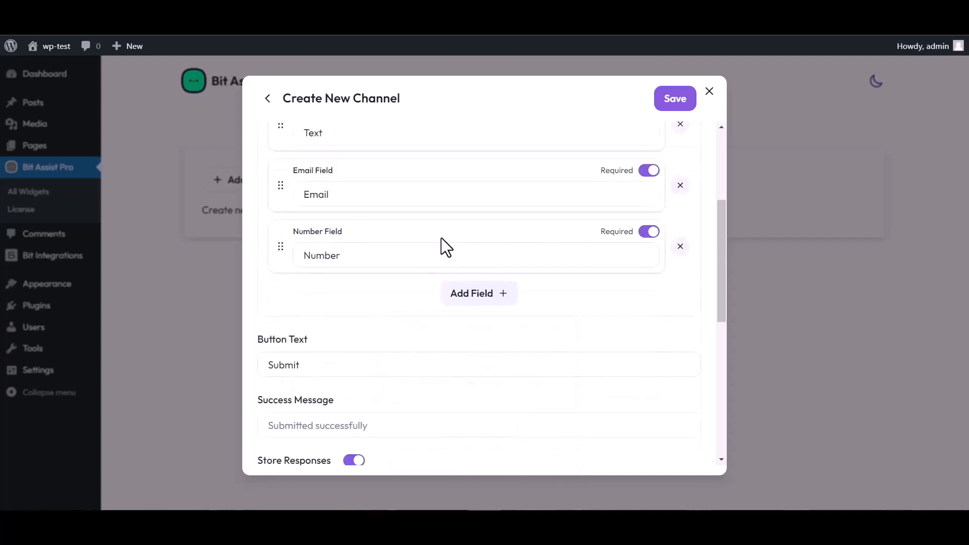
pyautogui.scroll(5, 439, 238)
# Rename the Text field's label to 'Name'
pyautogui.click(335, 323)
pyautogui.doubleClick(330, 323)
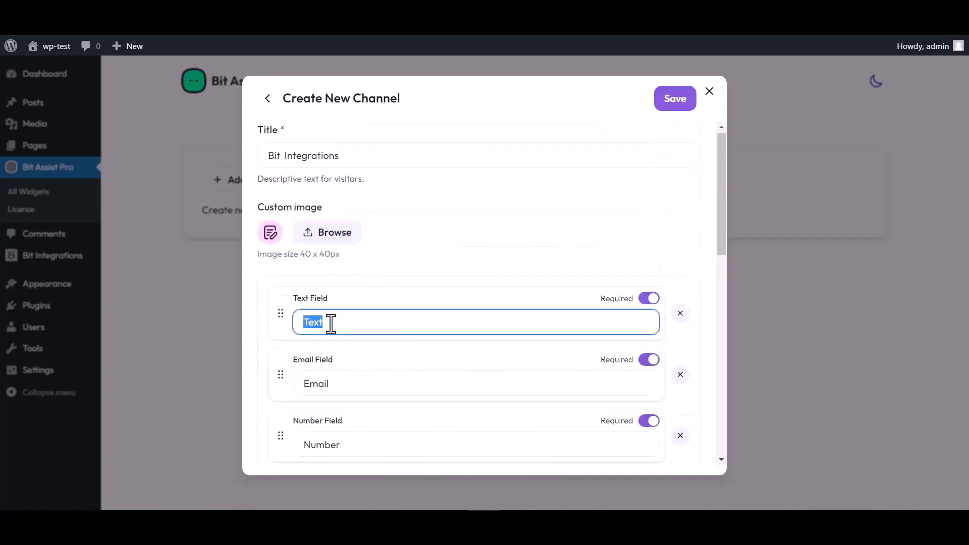
pyautogui.write('Name')
pyautogui.scroll(-3, 504, 290)
# Paste the copied webhook URL into the channel's Webhook URL field and save the channel
pyautogui.scroll(-4, 372, 419)
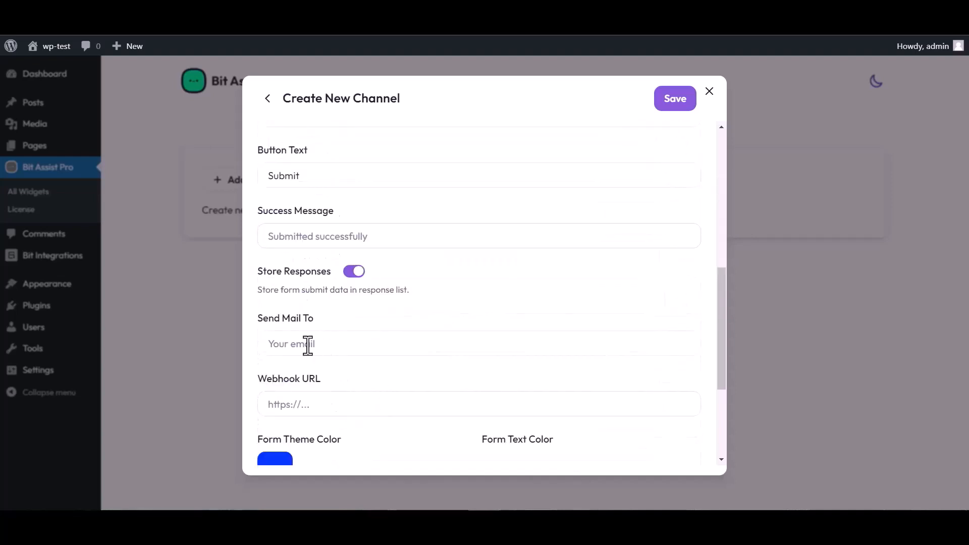
pyautogui.click(309, 404)
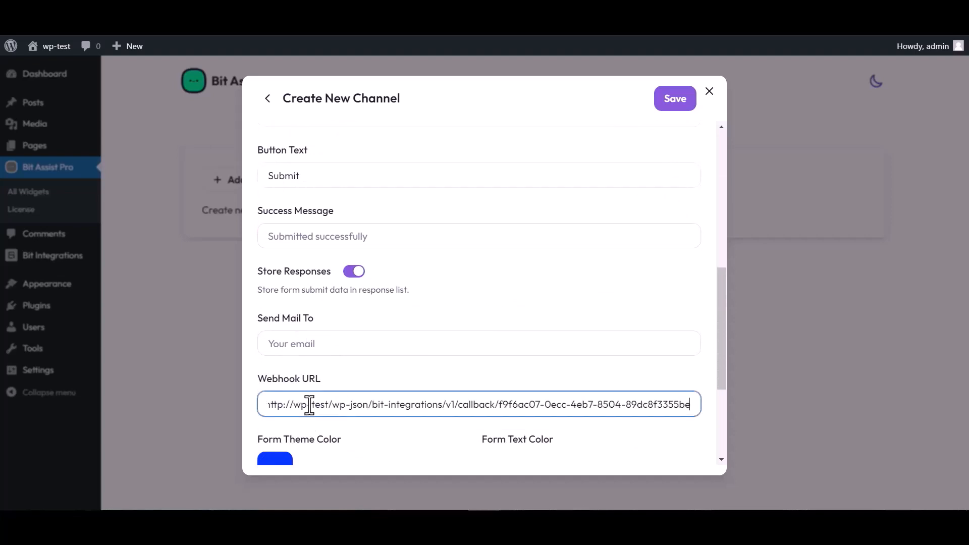
pyautogui.click(671, 106)
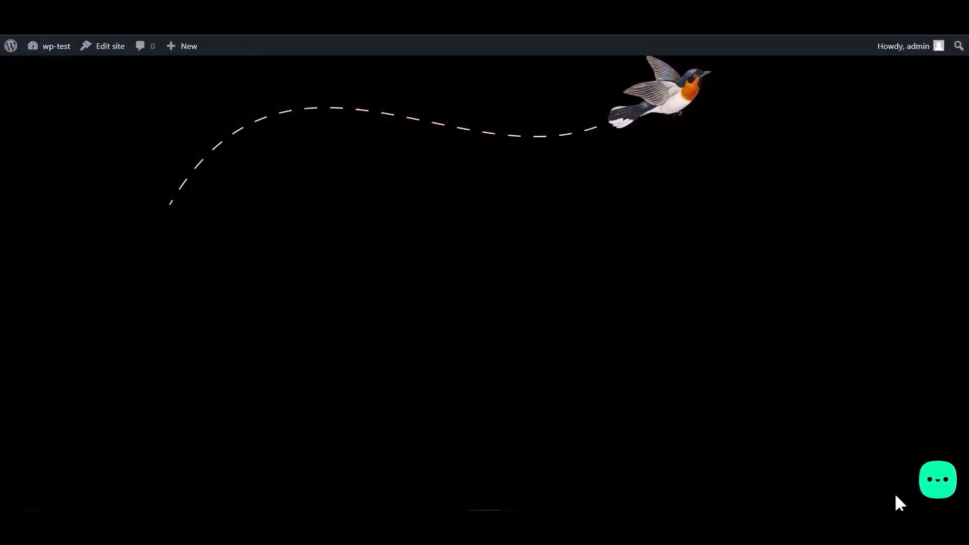
# Open the Bit Integrations form from the chat widget and enter a test name
pyautogui.click(934, 489)
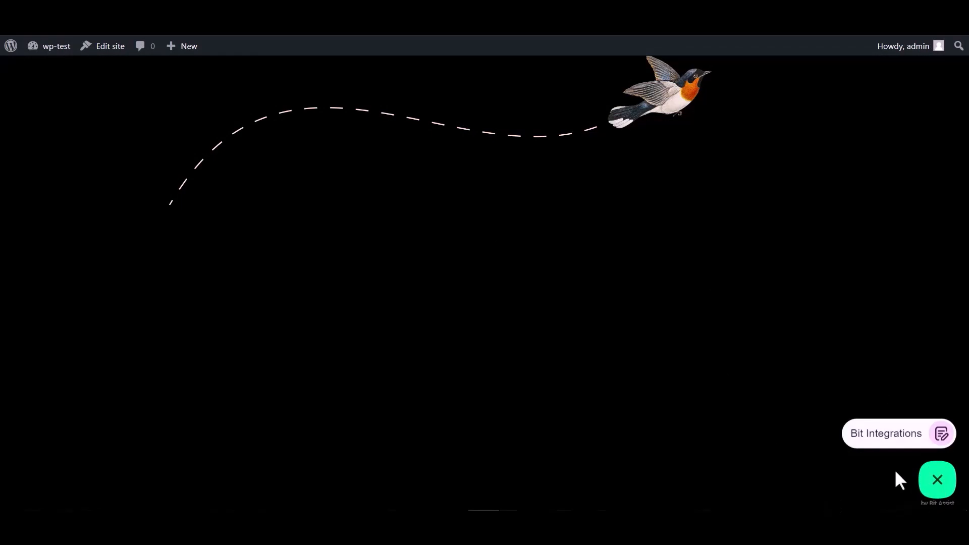
pyautogui.click(881, 436)
pyautogui.click(812, 322)
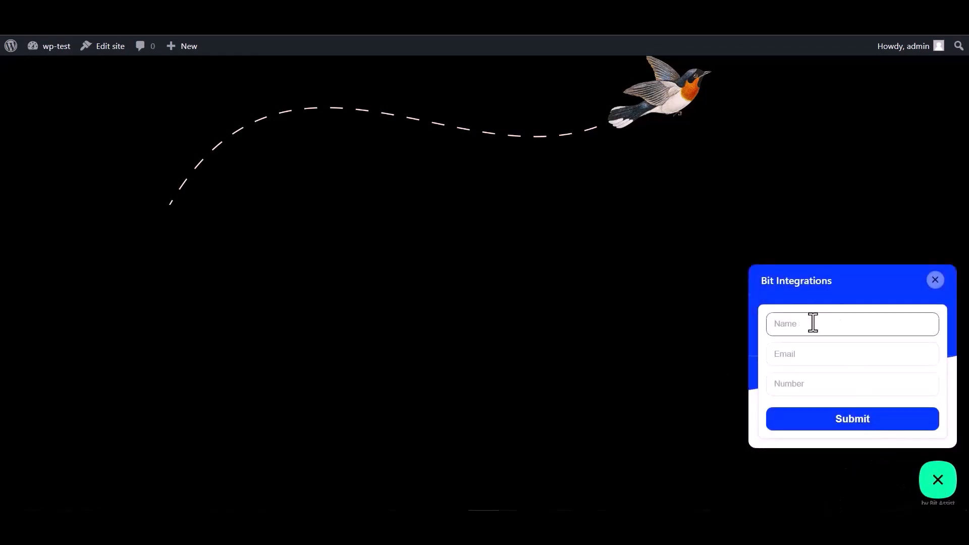
pyautogui.click(807, 386)
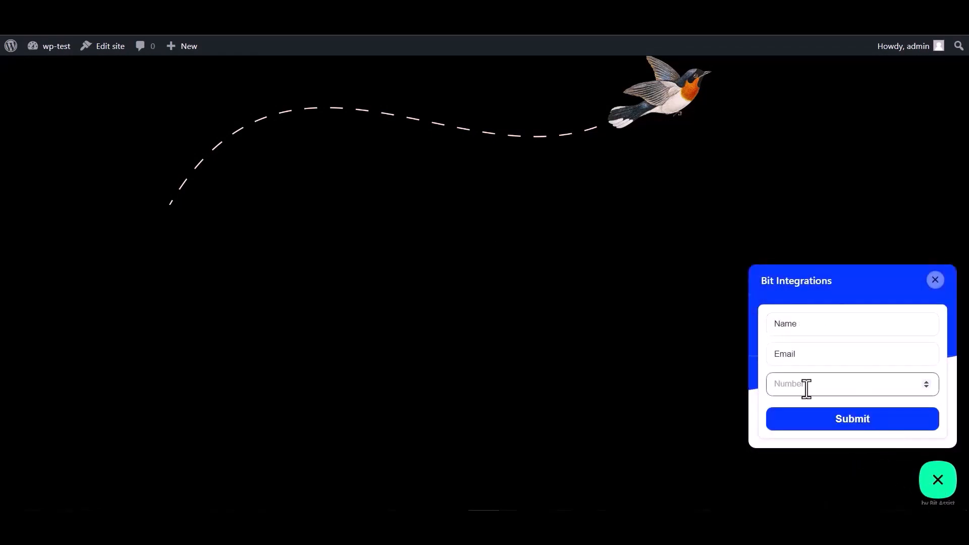
pyautogui.doubleClick(808, 325)
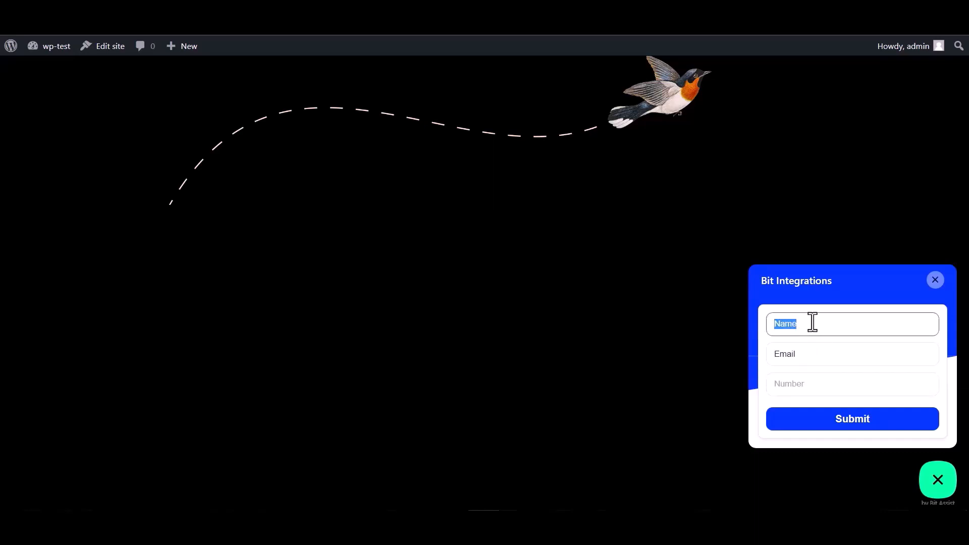
pyautogui.click(806, 356)
# Enter a test email and phone number, then submit the form
pyautogui.doubleClick(791, 357)
pyautogui.click(805, 355)
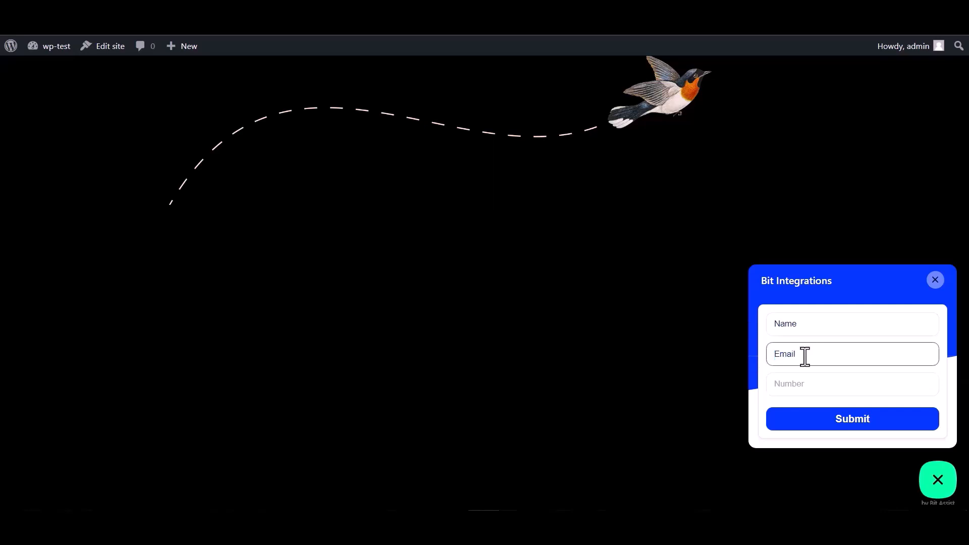
pyautogui.doubleClick(808, 353)
pyautogui.click(809, 353)
pyautogui.click(788, 384)
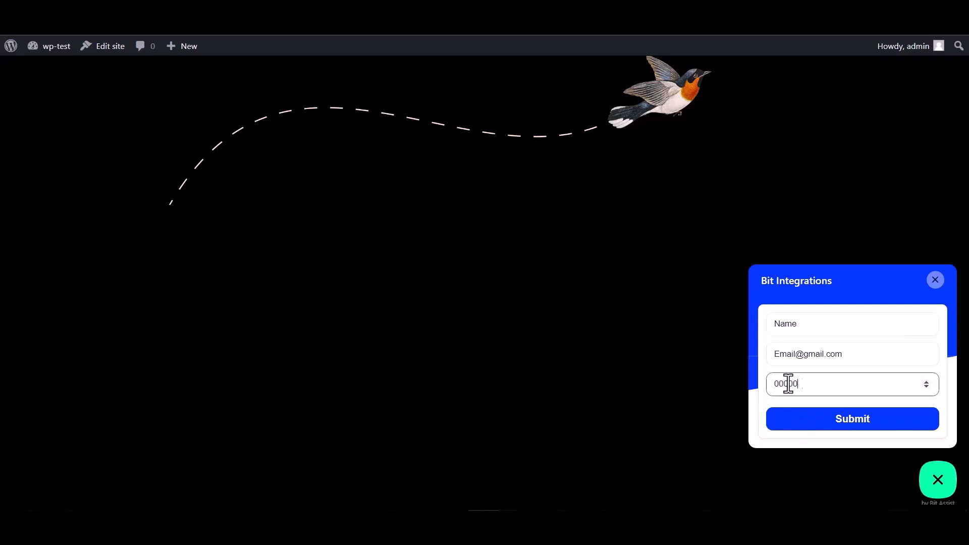
pyautogui.click(850, 430)
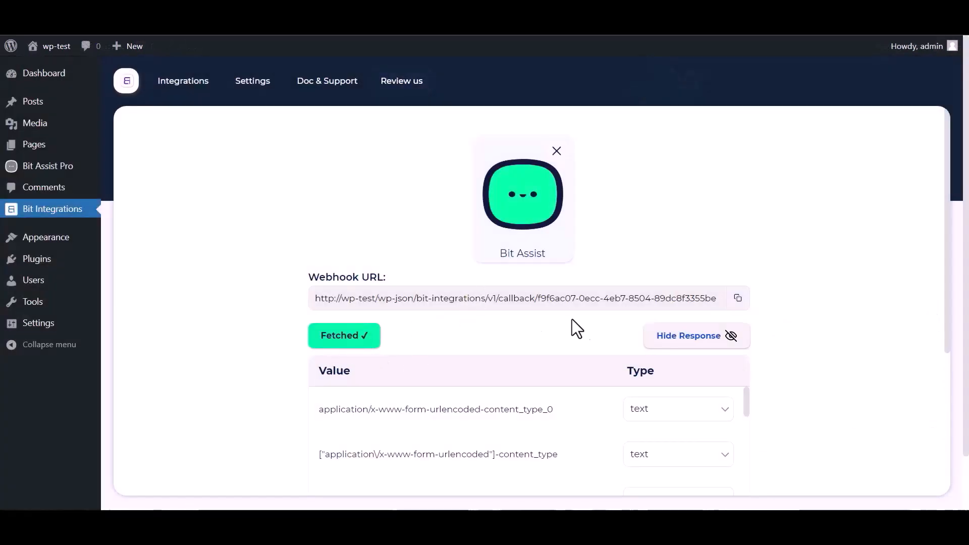
# Search 'zoho' in the action picker and choose Zoho Campaigns
pyautogui.scroll(-1, 575, 327)
pyautogui.scroll(-6, 433, 386)
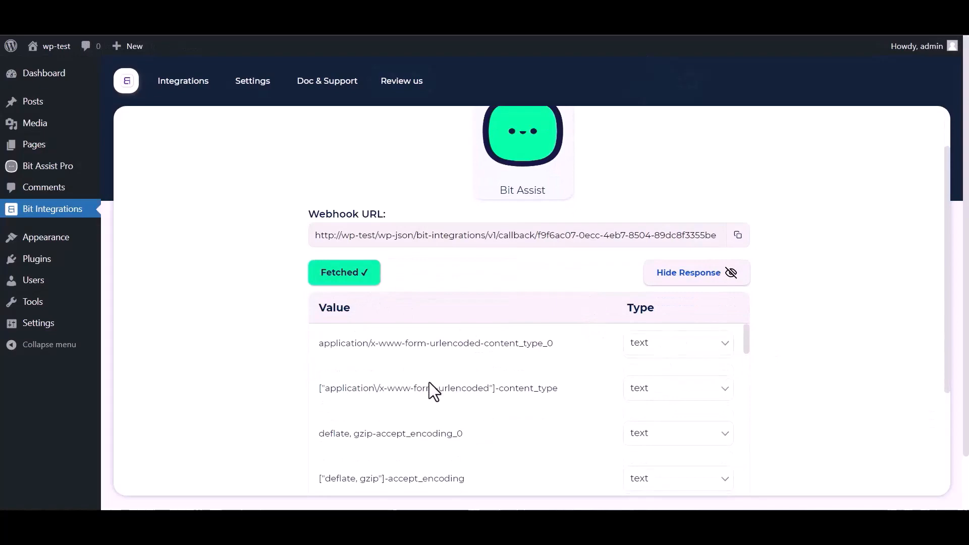
pyautogui.scroll(-4, 293, 398)
pyautogui.scroll(-4, 344, 303)
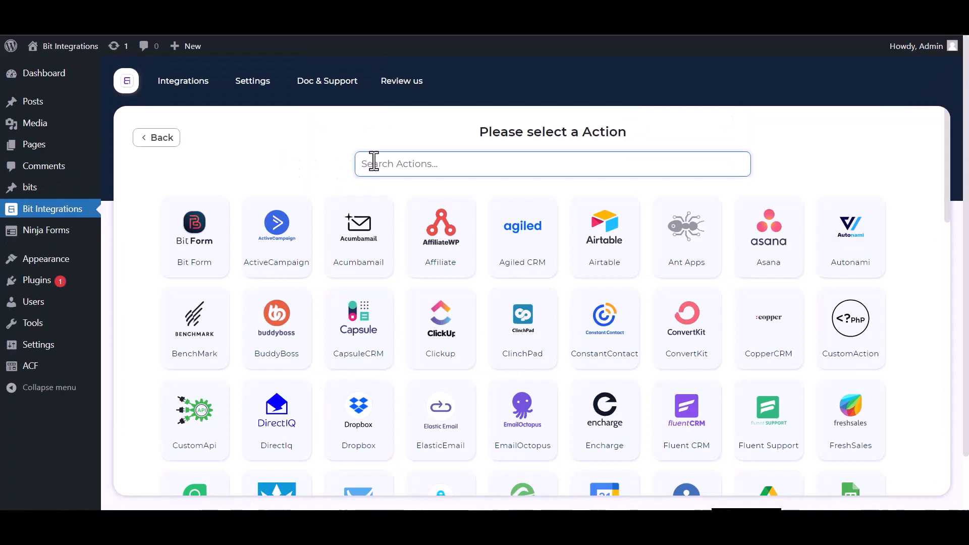
pyautogui.write('zoho')
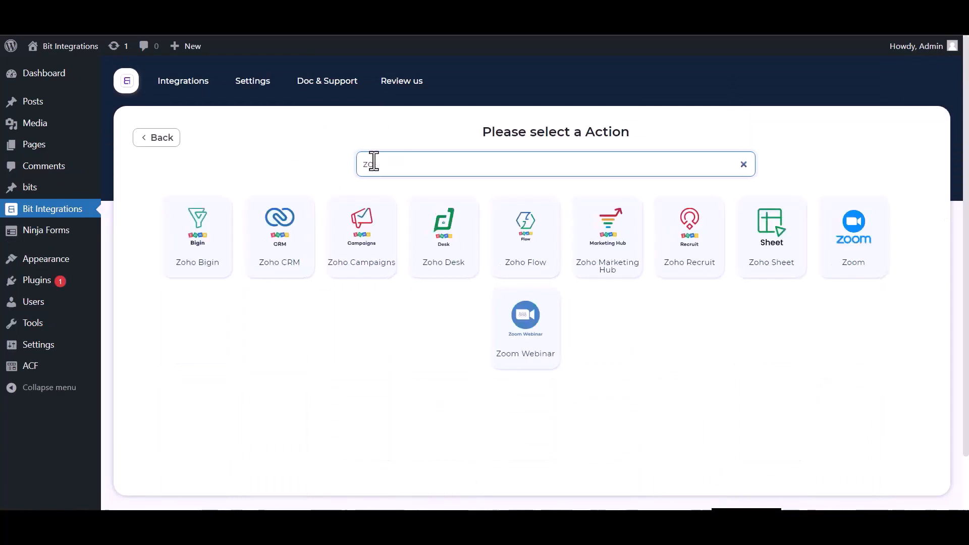
pyautogui.click(387, 238)
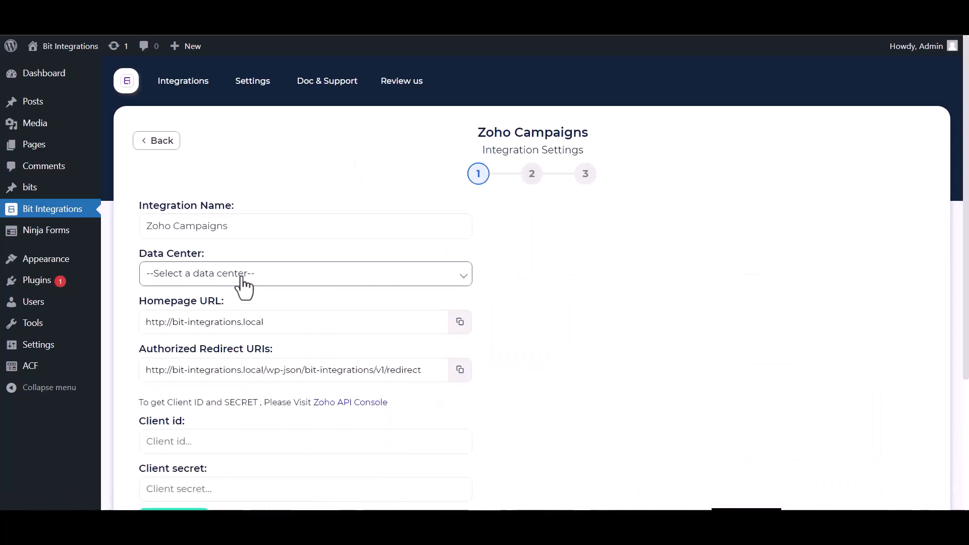
# Set the Zoho data center to zoho.com and follow the Zoho API Console link
pyautogui.click(246, 277)
pyautogui.click(197, 307)
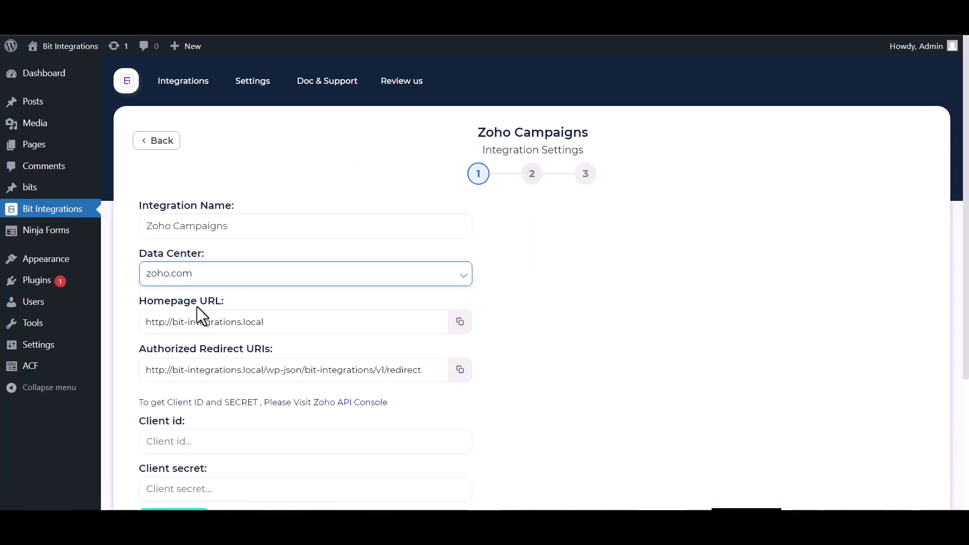
pyautogui.scroll(-1, 430, 234)
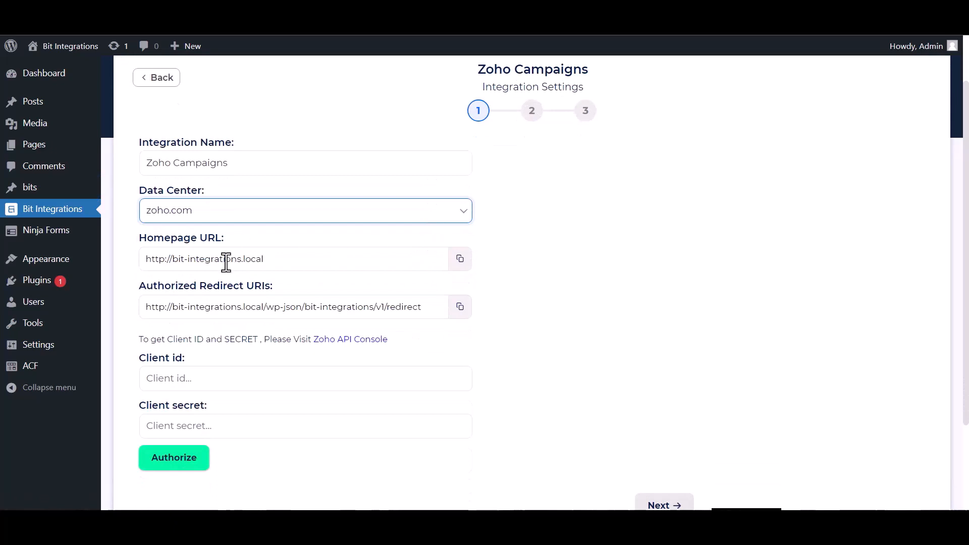
pyautogui.scroll(-1, 277, 267)
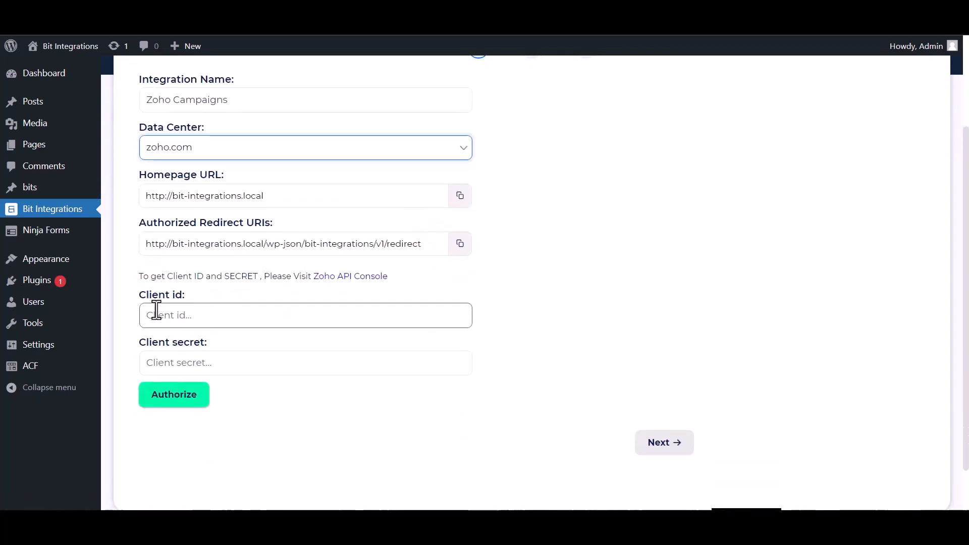
pyautogui.click(334, 278)
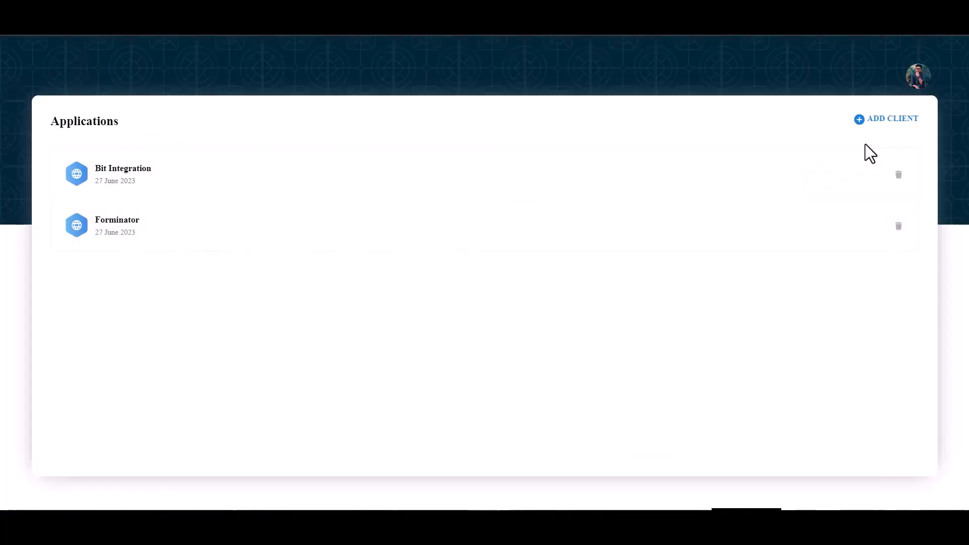
pyautogui.click(885, 120)
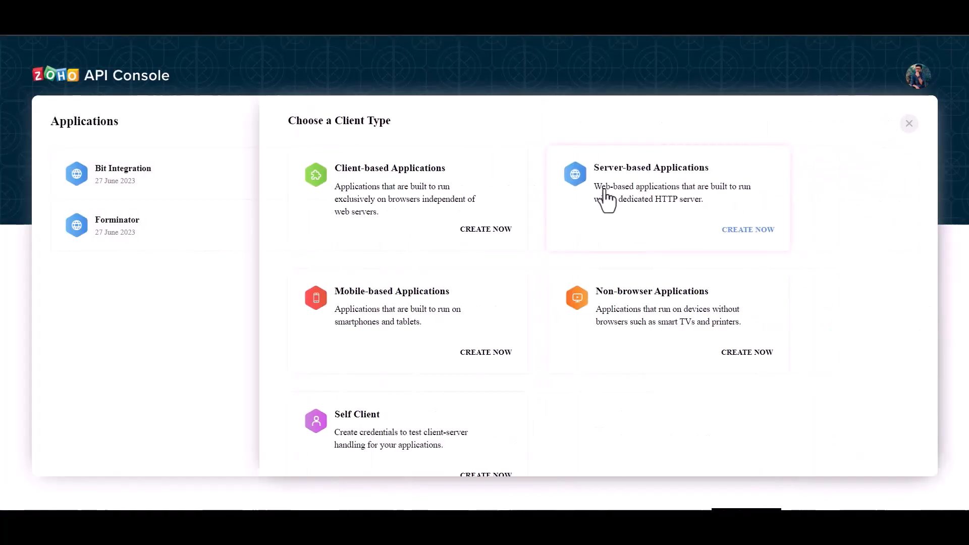
pyautogui.click(609, 193)
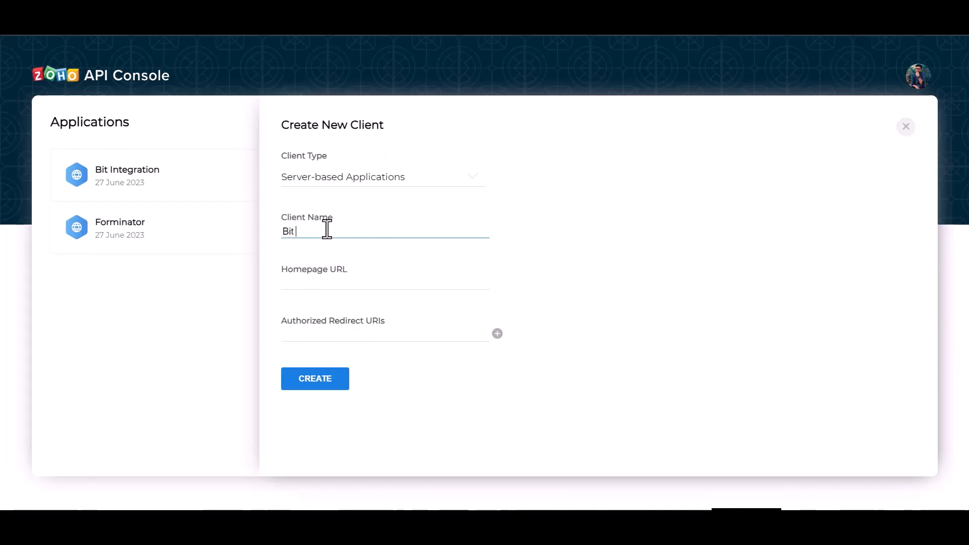
pyautogui.write('tions')
pyautogui.click(339, 283)
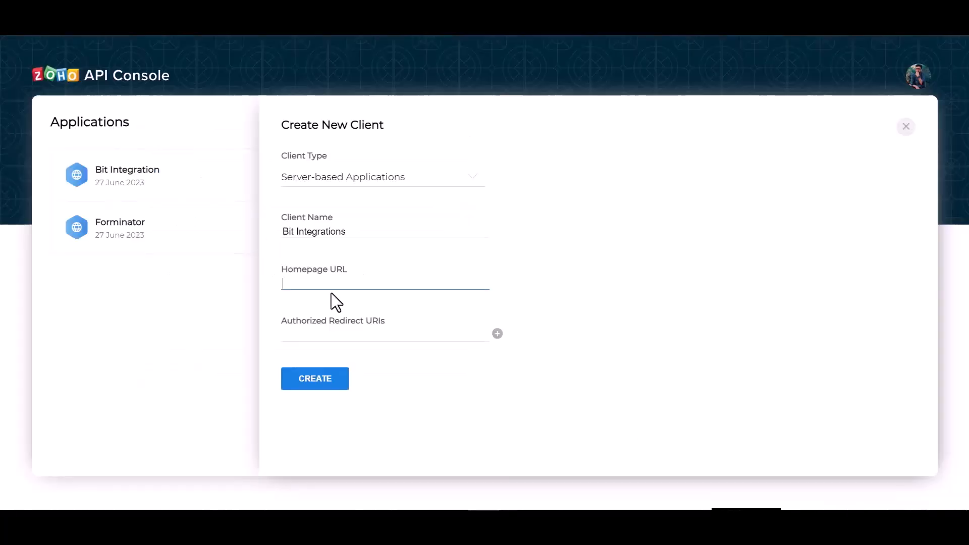
pyautogui.click(460, 196)
pyautogui.write('http://bit-integrations.local')
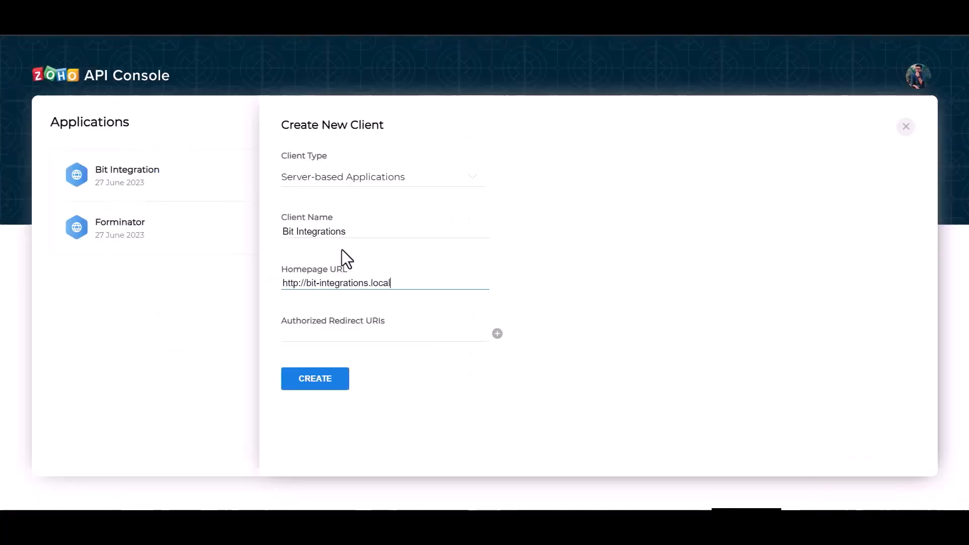
# Paste the site's redirect URI, create the client, and copy its Client ID
pyautogui.click(364, 333)
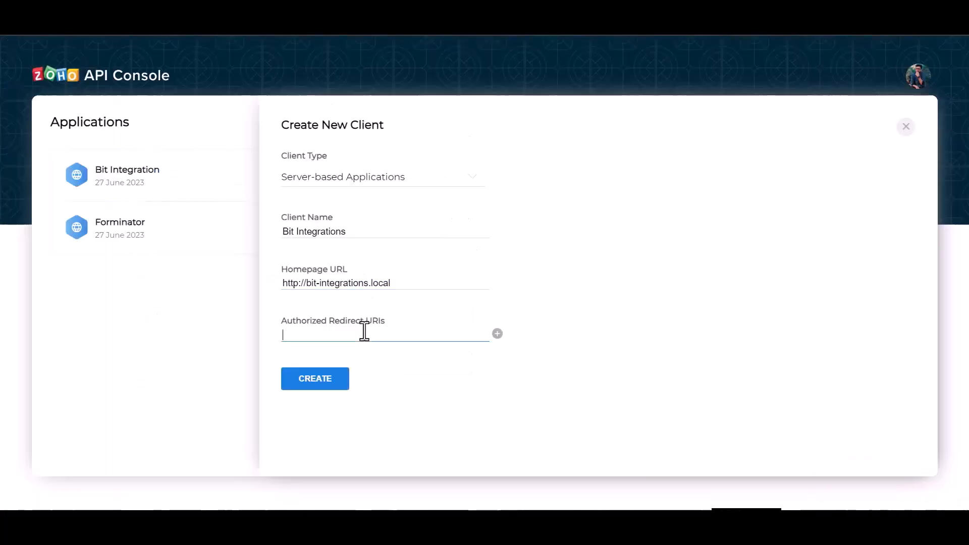
pyautogui.write('http://bit-integrations.local/wp-json/bit-integrations/v1/redirect')
pyautogui.click(332, 389)
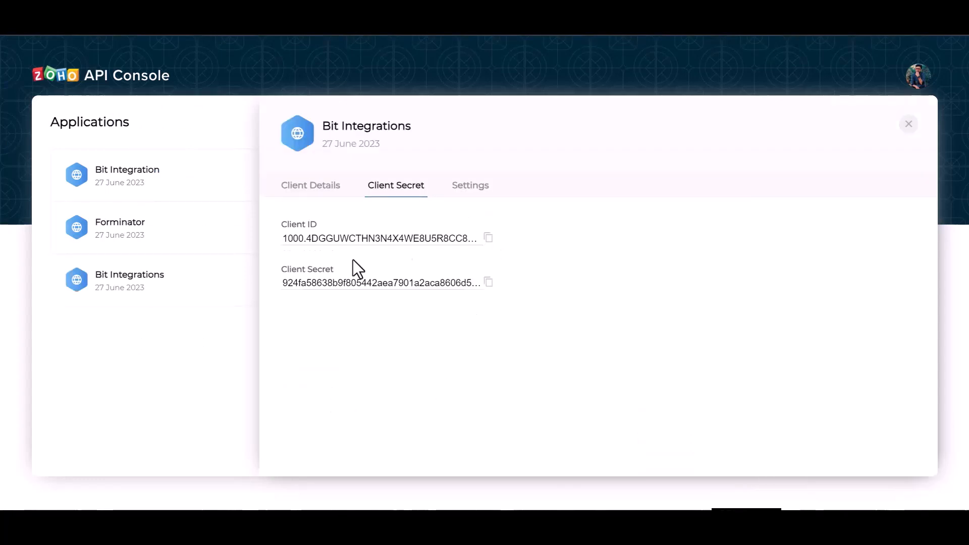
pyautogui.click(488, 239)
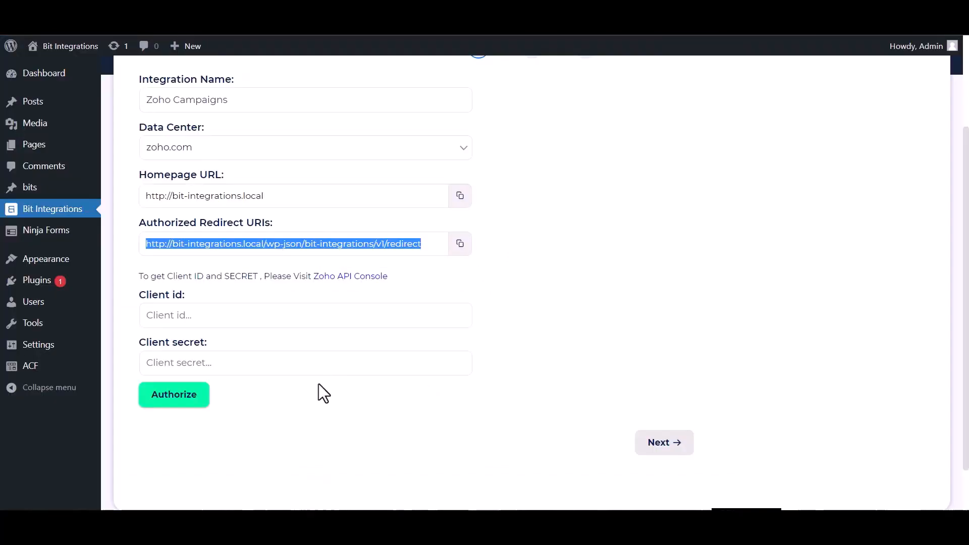
# Paste the Zoho client ID and secret, authorize, and accept Zoho's access request
pyautogui.click(247, 314)
pyautogui.hotkey('ctrl', 'v')
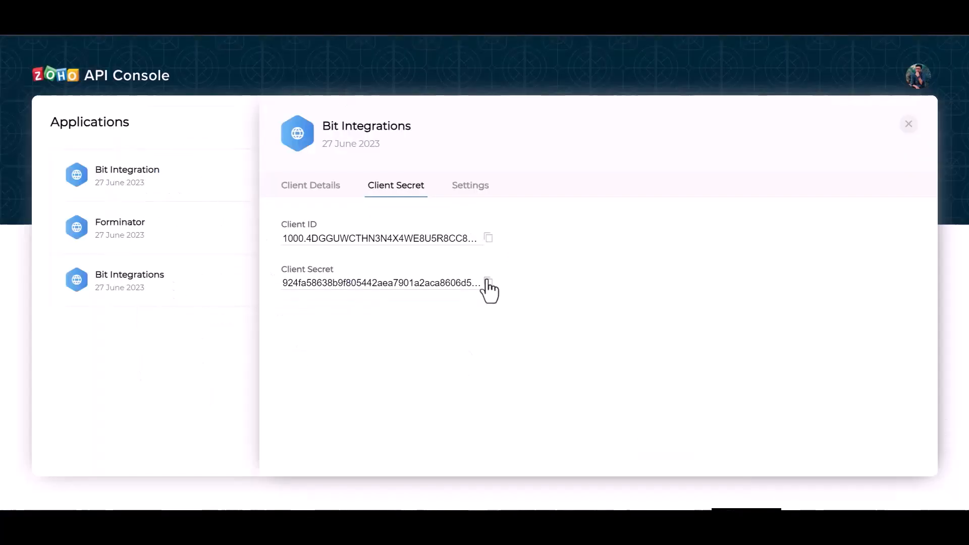
pyautogui.click(488, 282)
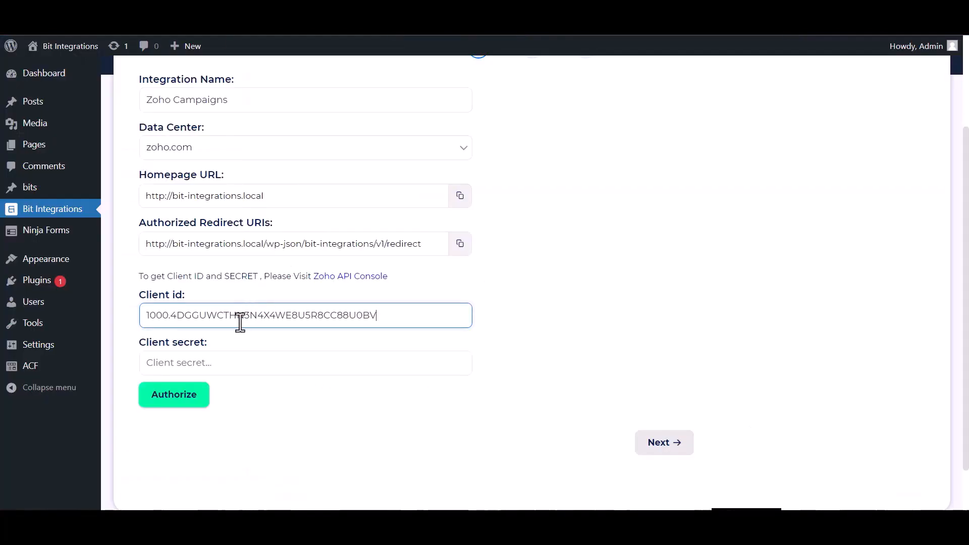
pyautogui.click(241, 363)
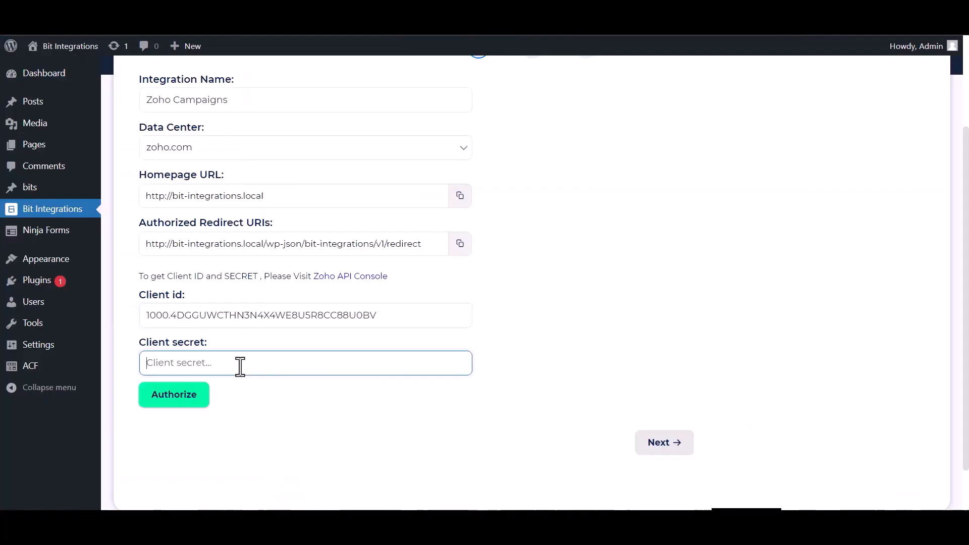
pyautogui.hotkey('ctrl', 'v')
pyautogui.click(159, 396)
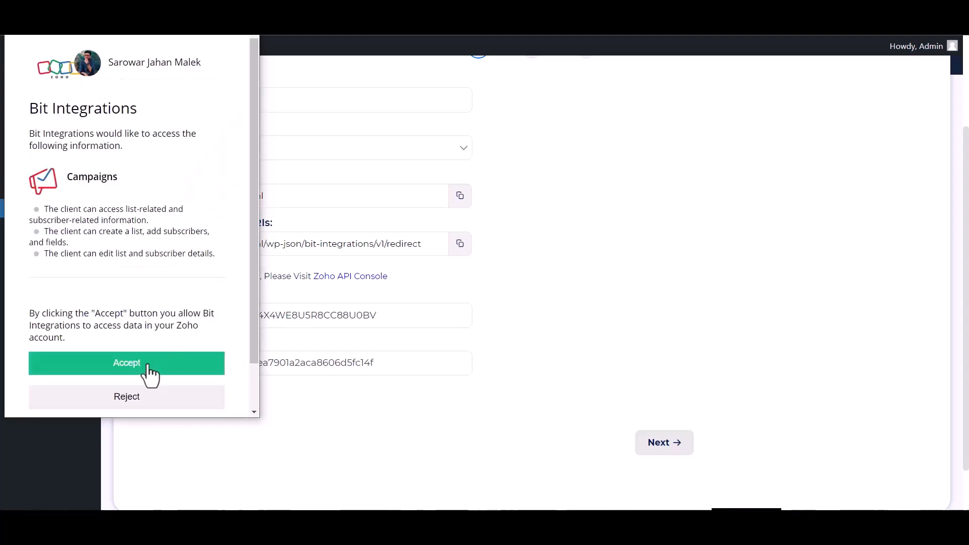
pyautogui.click(149, 365)
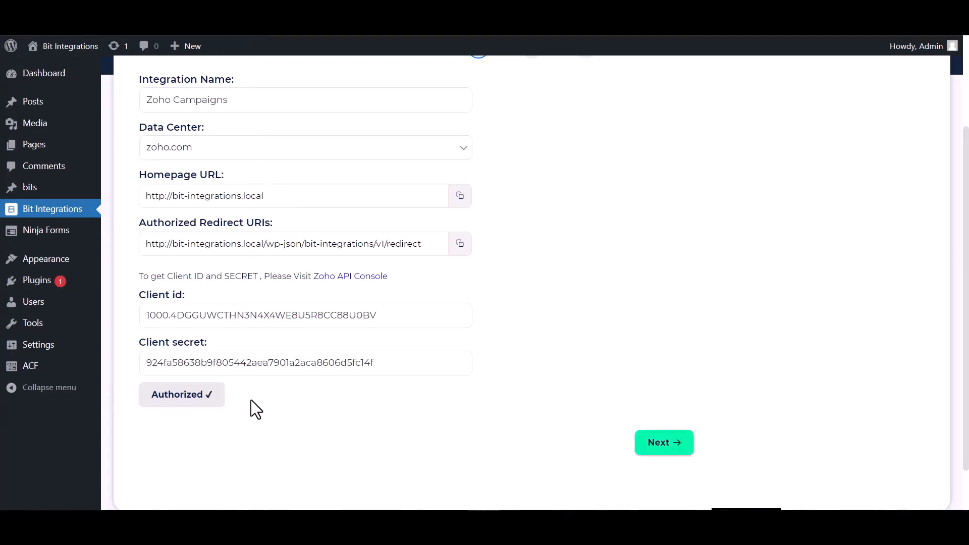
# Continue to field mapping and select the Bit Integrations list
pyautogui.click(650, 453)
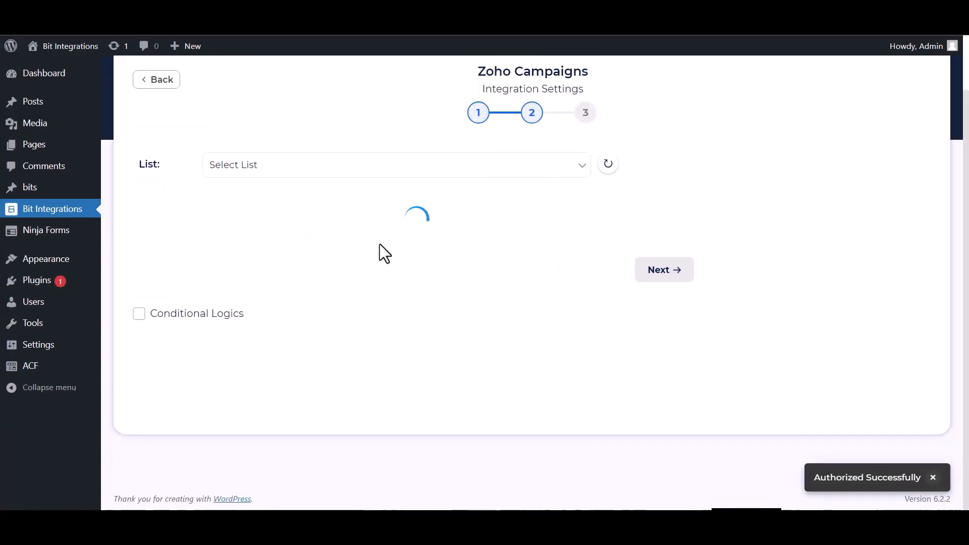
pyautogui.click(275, 169)
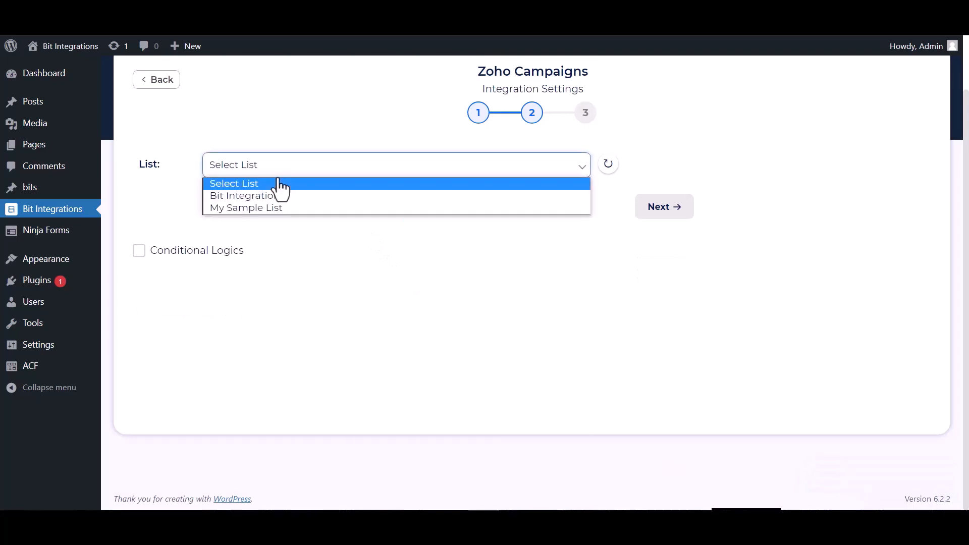
pyautogui.click(265, 195)
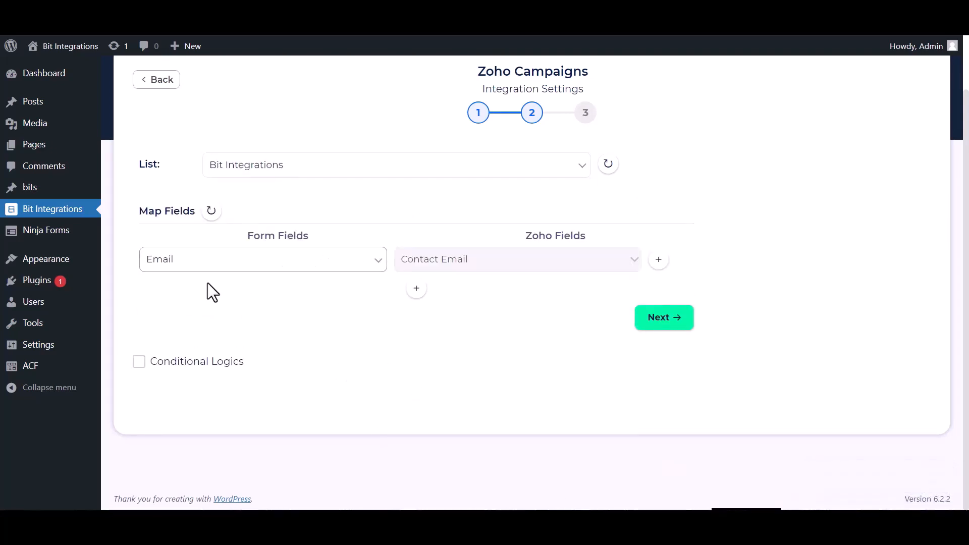
# Add mapping rows Name → First Name and Phone → Phone
pyautogui.click(416, 289)
pyautogui.click(416, 292)
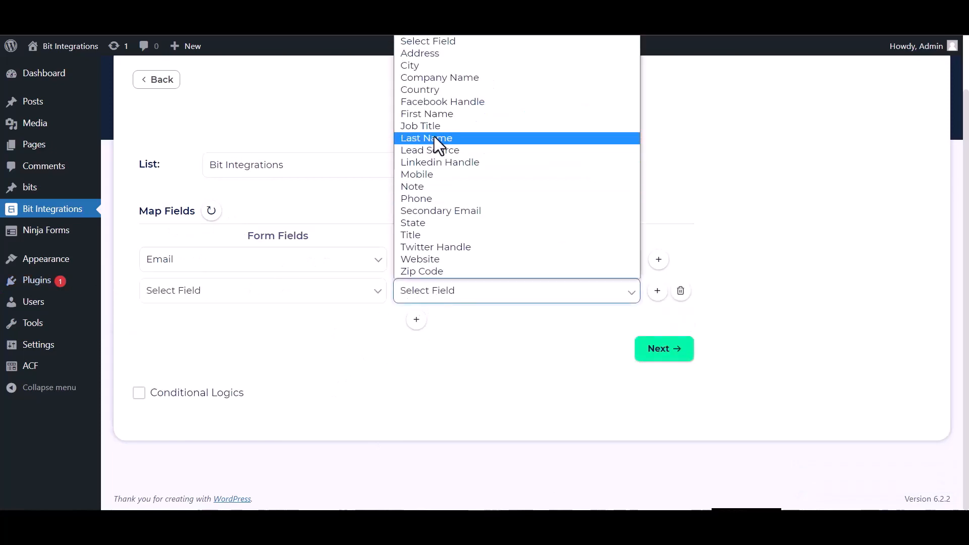
pyautogui.click(428, 114)
pyautogui.click(259, 292)
pyautogui.click(175, 335)
pyautogui.click(416, 319)
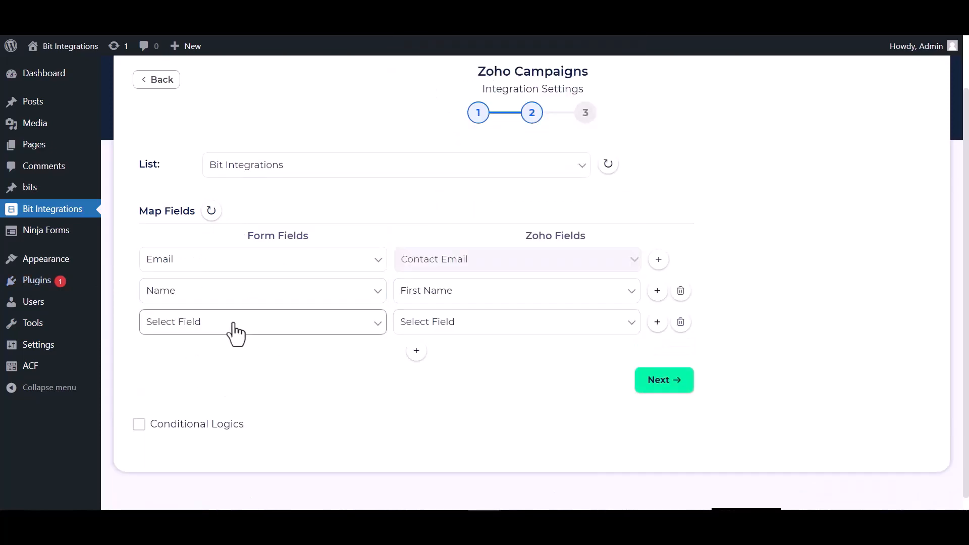
pyautogui.click(222, 297)
pyautogui.click(221, 296)
pyautogui.click(209, 323)
pyautogui.click(179, 389)
pyautogui.click(444, 322)
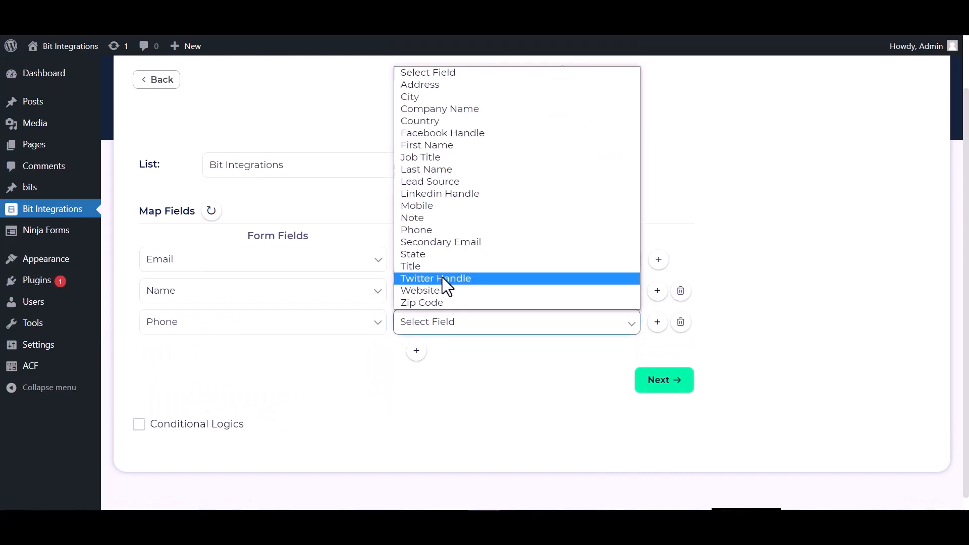
pyautogui.click(424, 230)
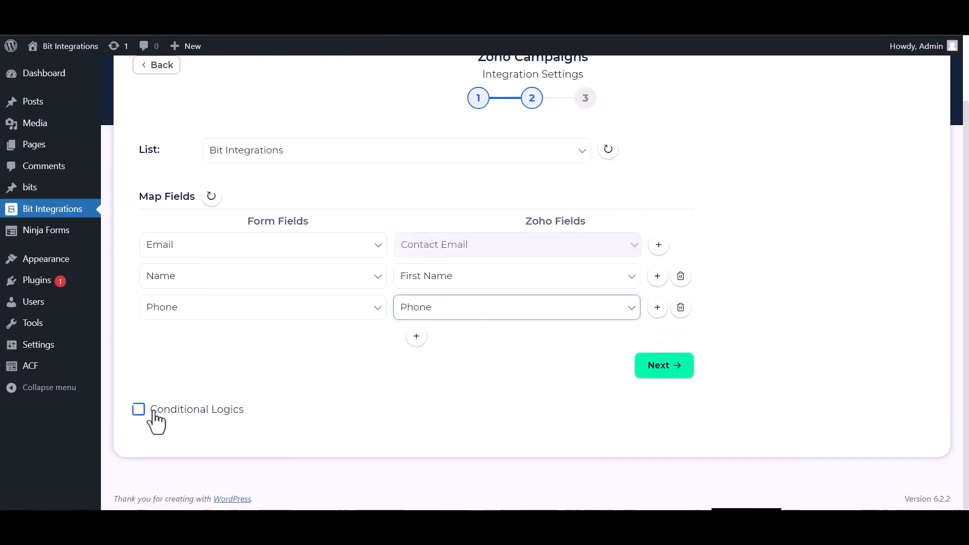
# Toggle Conditional Logics on, then back off
pyautogui.click(152, 412)
pyautogui.scroll(-3, 320, 371)
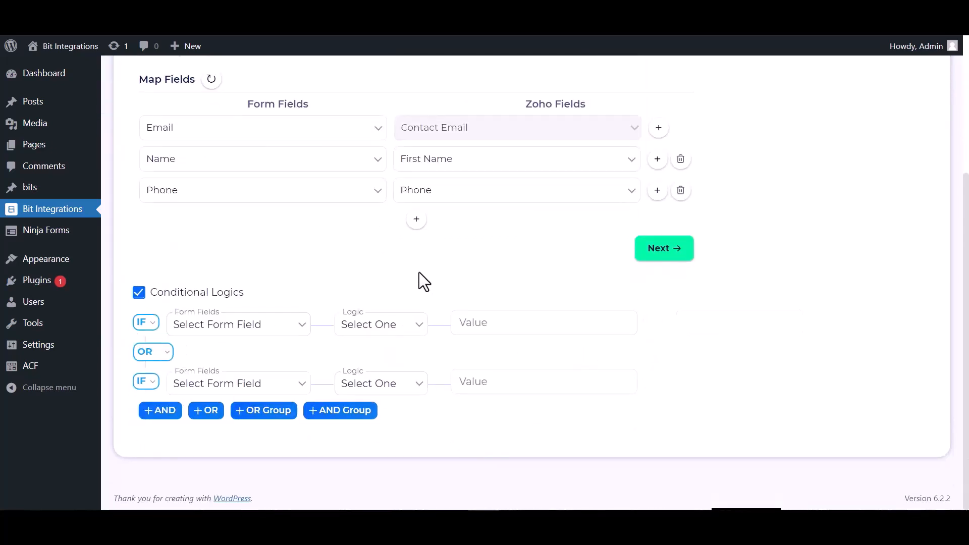
pyautogui.moveTo(104, 304)
pyautogui.click(141, 291)
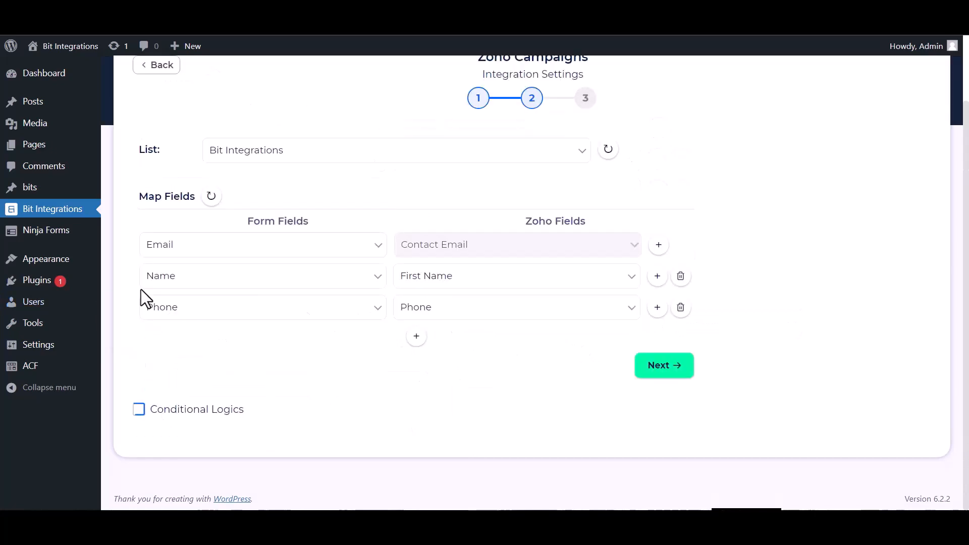
# Save the field mapping and open the Bit Integrations form in the site's Bit Assist widget
pyautogui.click(651, 374)
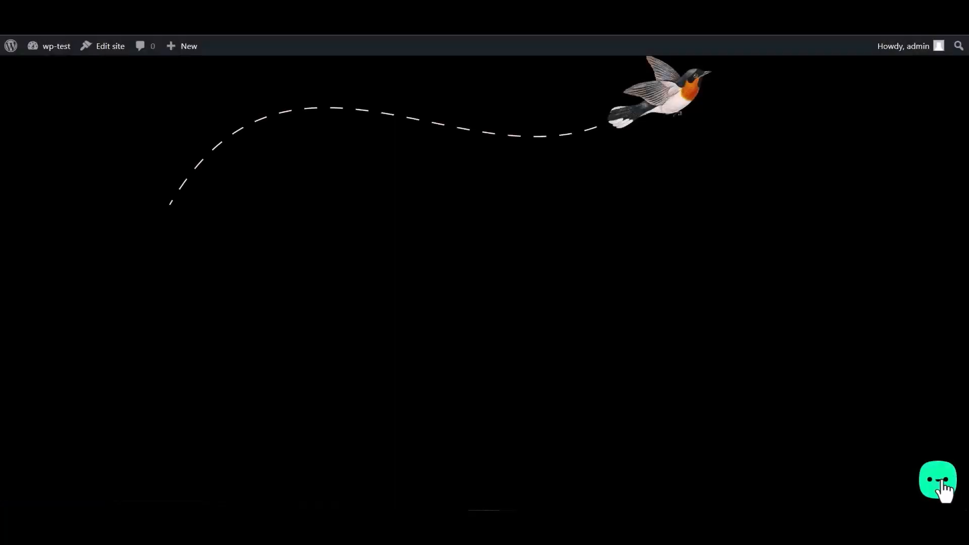
pyautogui.click(942, 483)
pyautogui.click(878, 434)
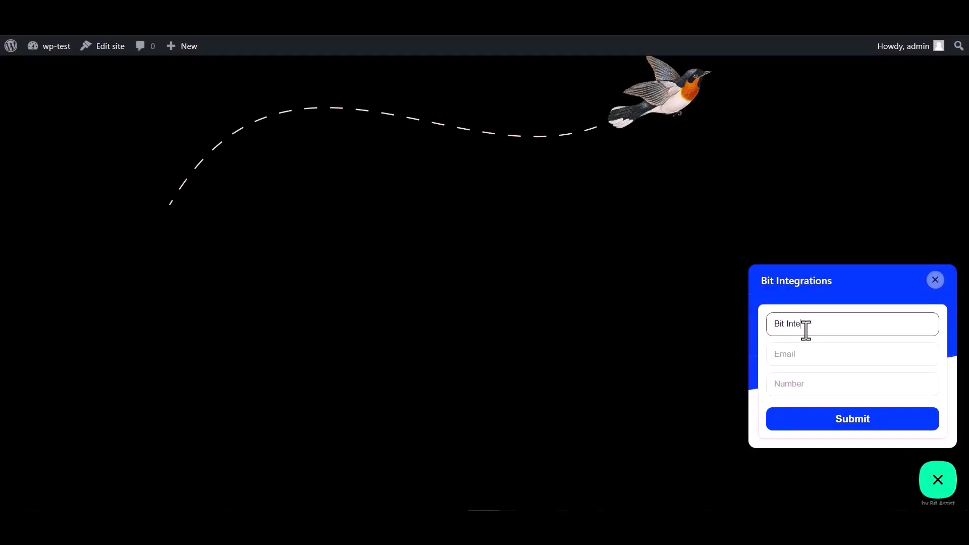
# Fill the form with a test name, e-mail and phone number, and submit it
pyautogui.click(813, 351)
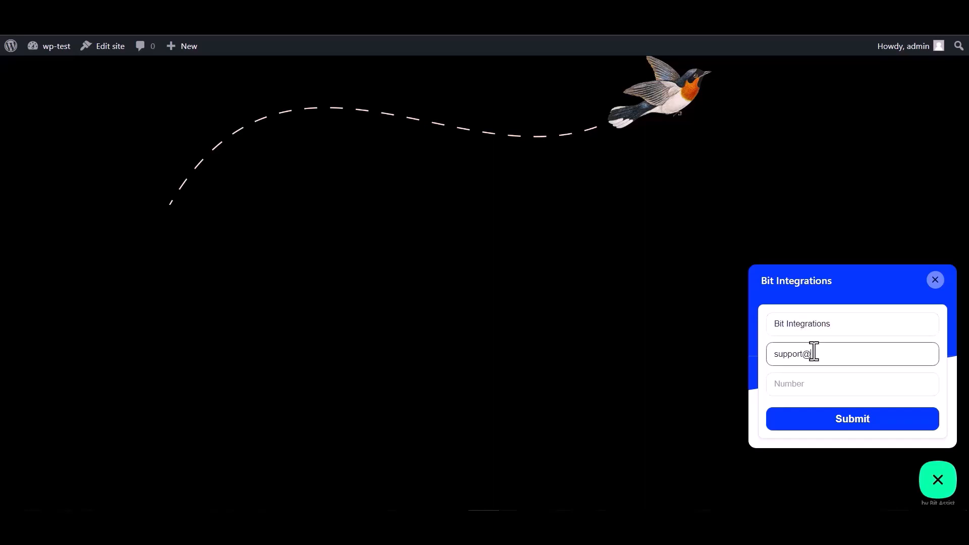
pyautogui.click(799, 379)
pyautogui.write('444555666')
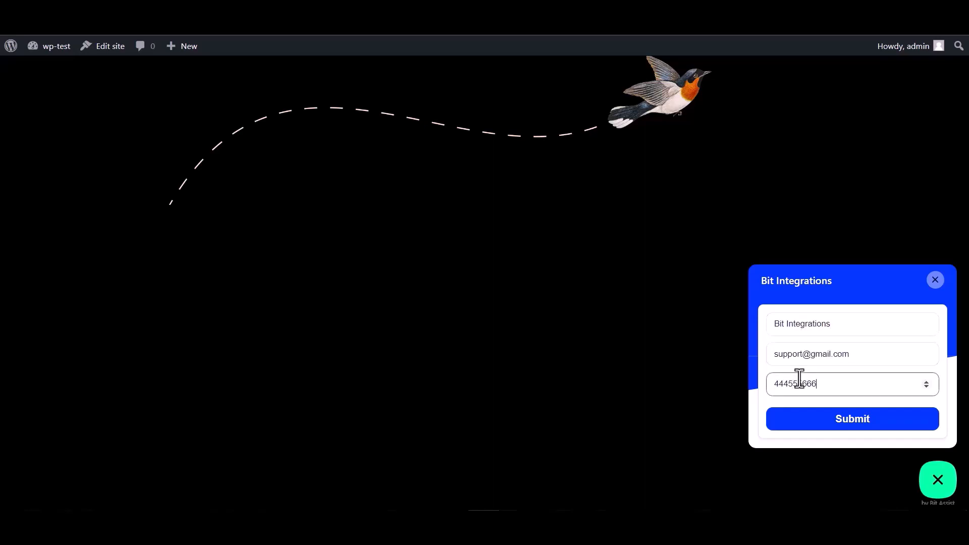
pyautogui.click(851, 428)
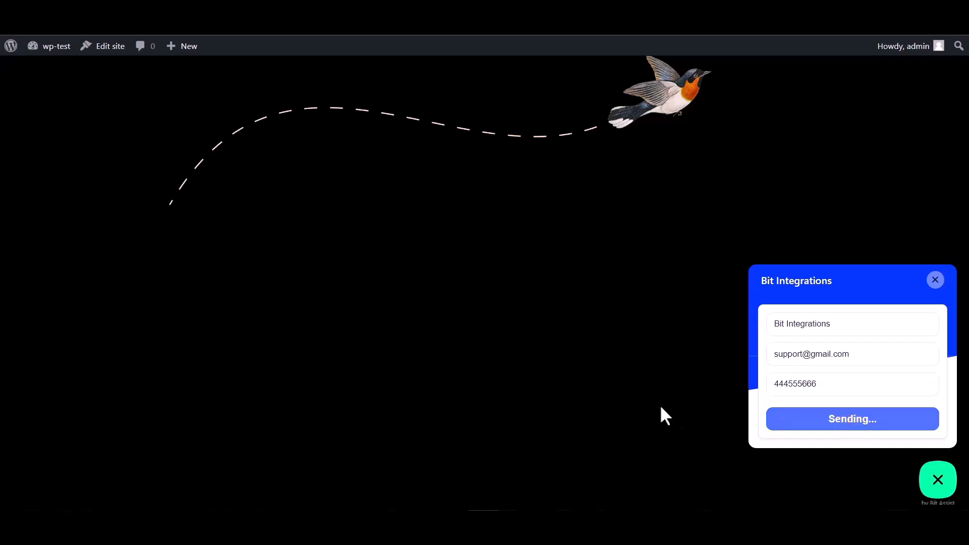